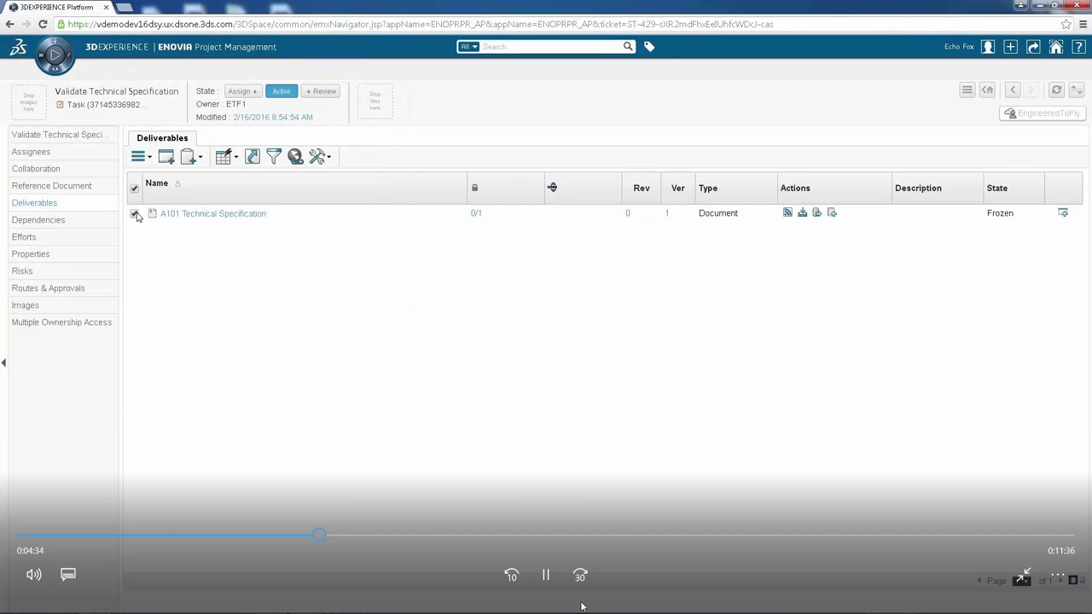
Mass promote the A101 Technical Specification deliverable, close the report and check the document's state.
click(550, 586)
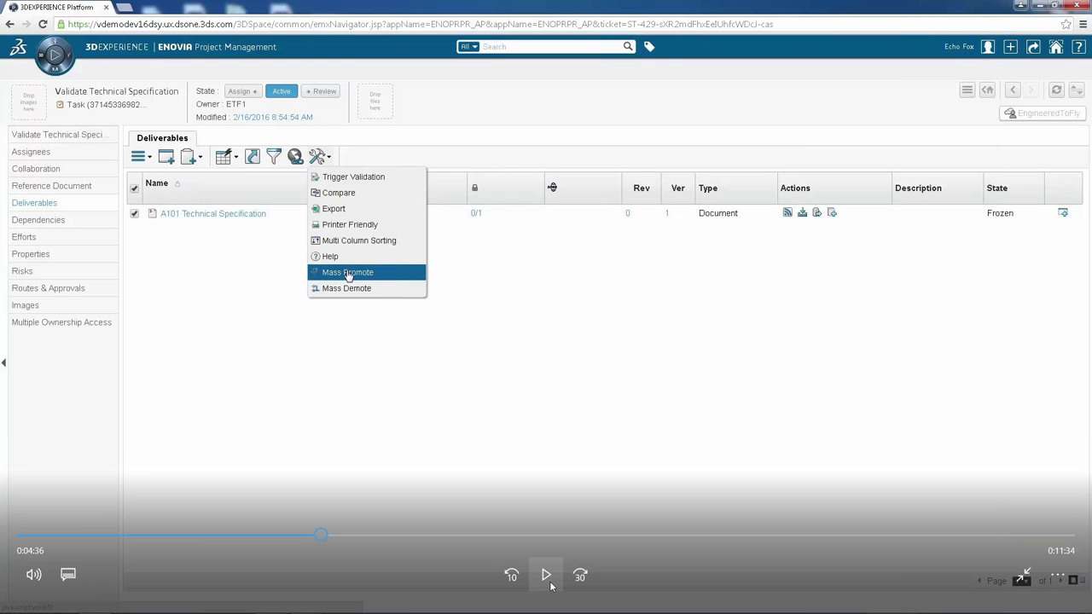
click(547, 576)
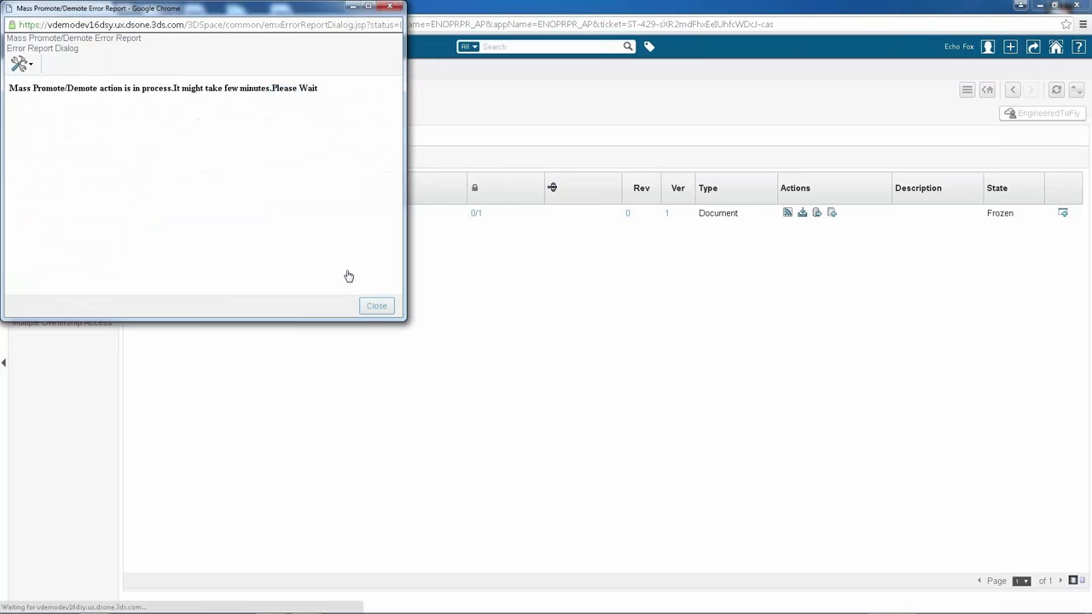
click(367, 307)
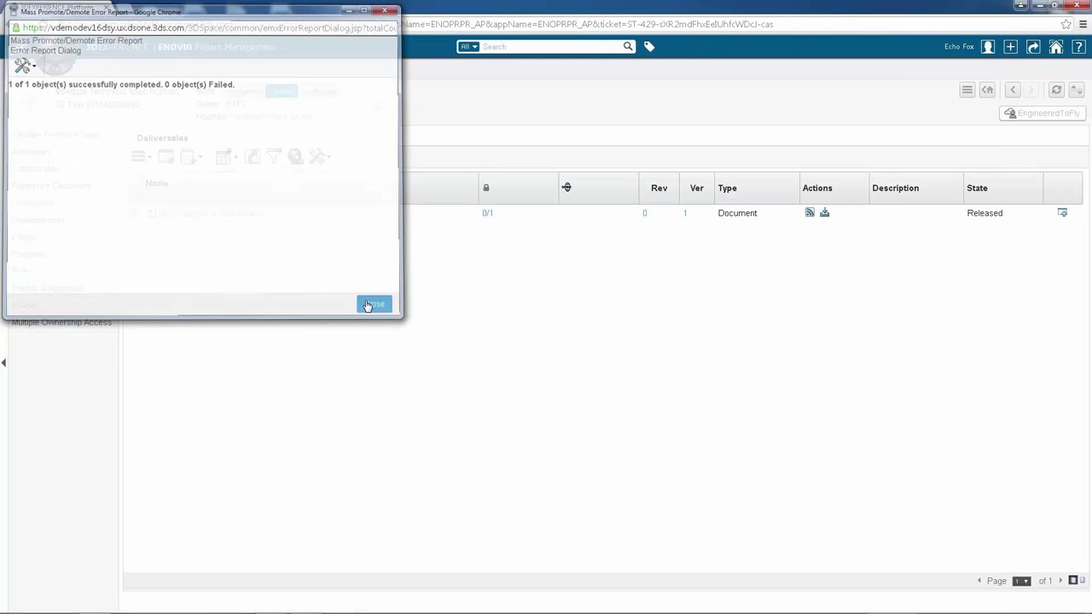
double_click(998, 214)
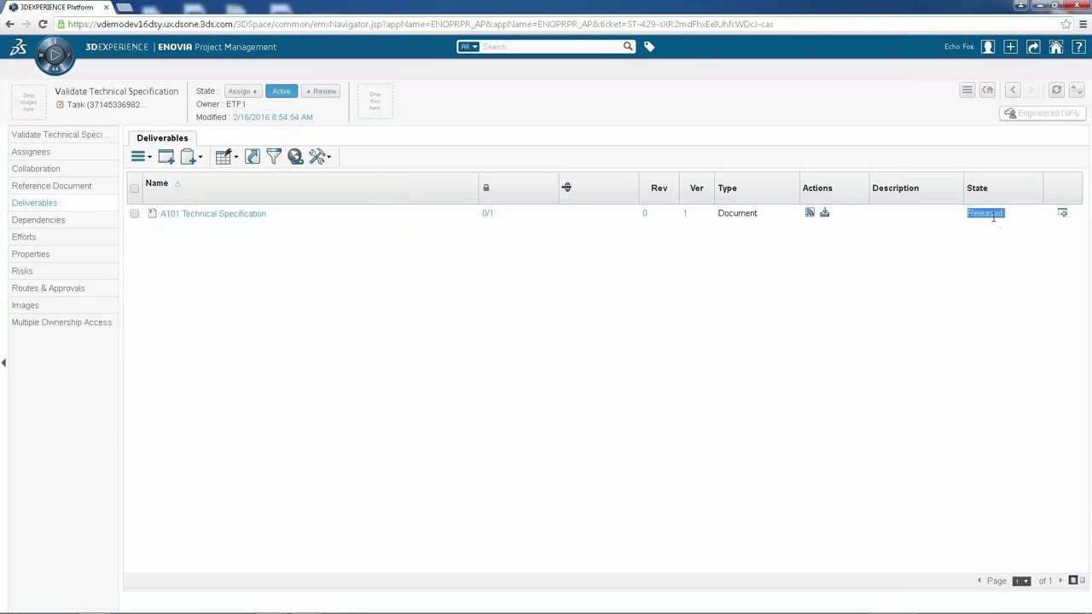
Return to the A101 Rear Exhaust IMP schedule and expand the Manuf Preparation phase to check the Validate Technical Specification task.
click(1013, 92)
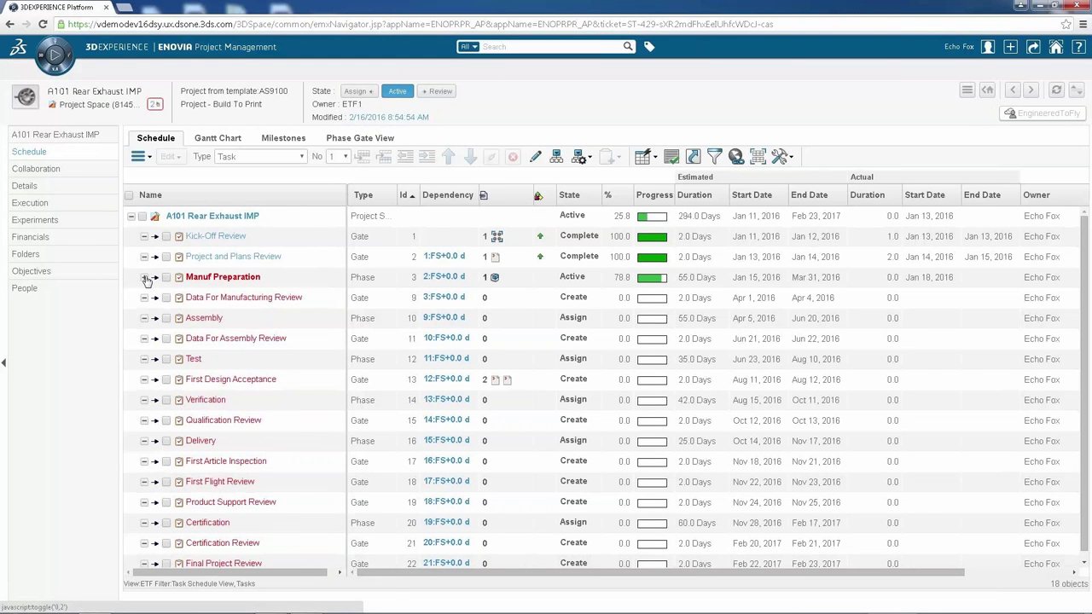
click(146, 278)
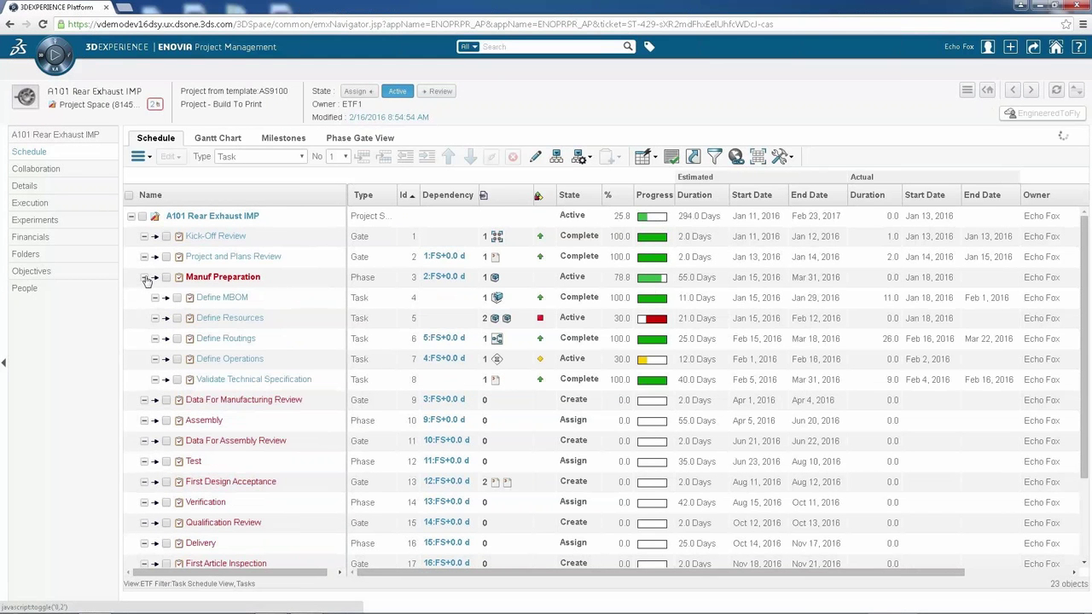
click(177, 381)
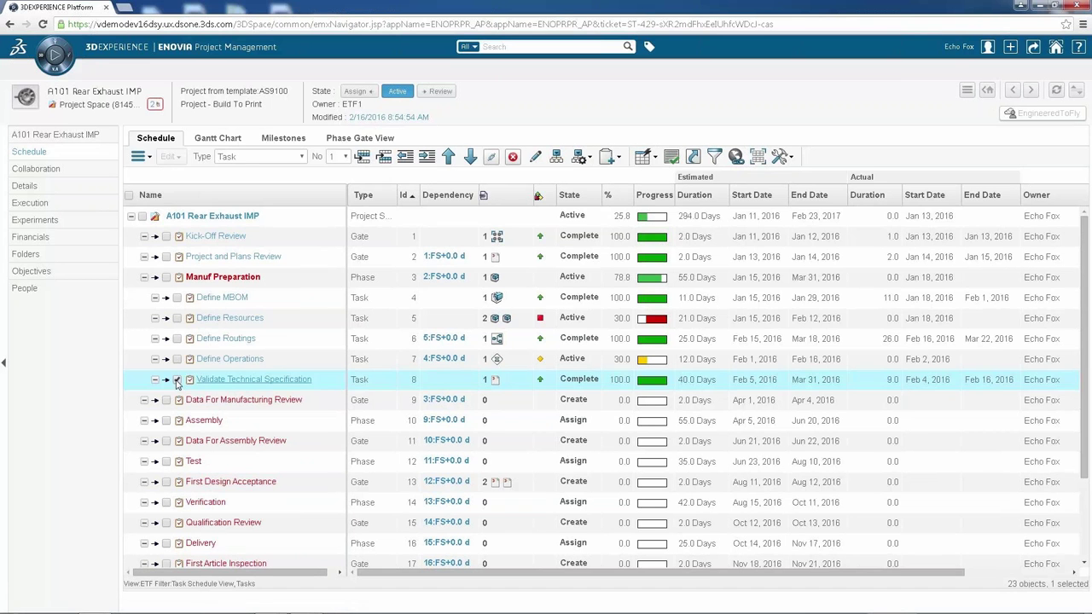
click(177, 380)
Open the Deliverables Report for the whole A101 Rear Exhaust IMP project and review it in a maximized window.
click(143, 217)
click(139, 156)
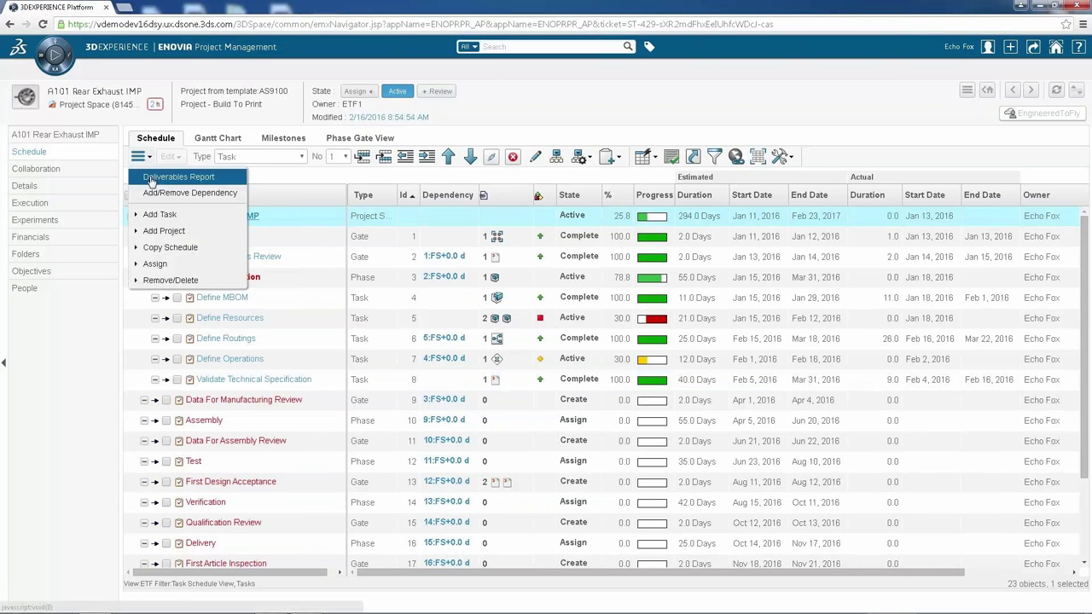
click(151, 178)
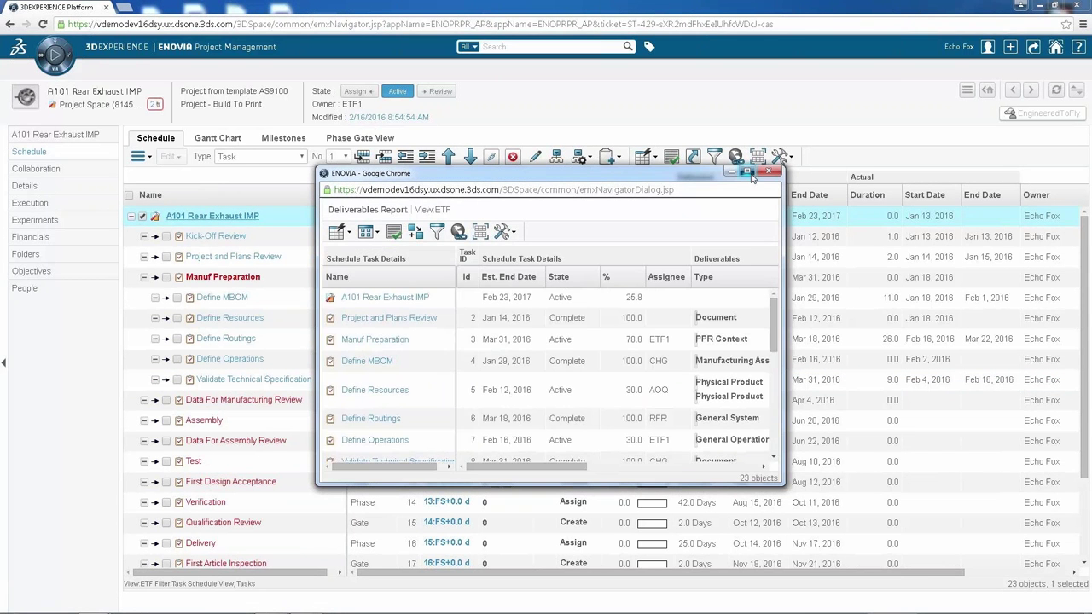
click(748, 172)
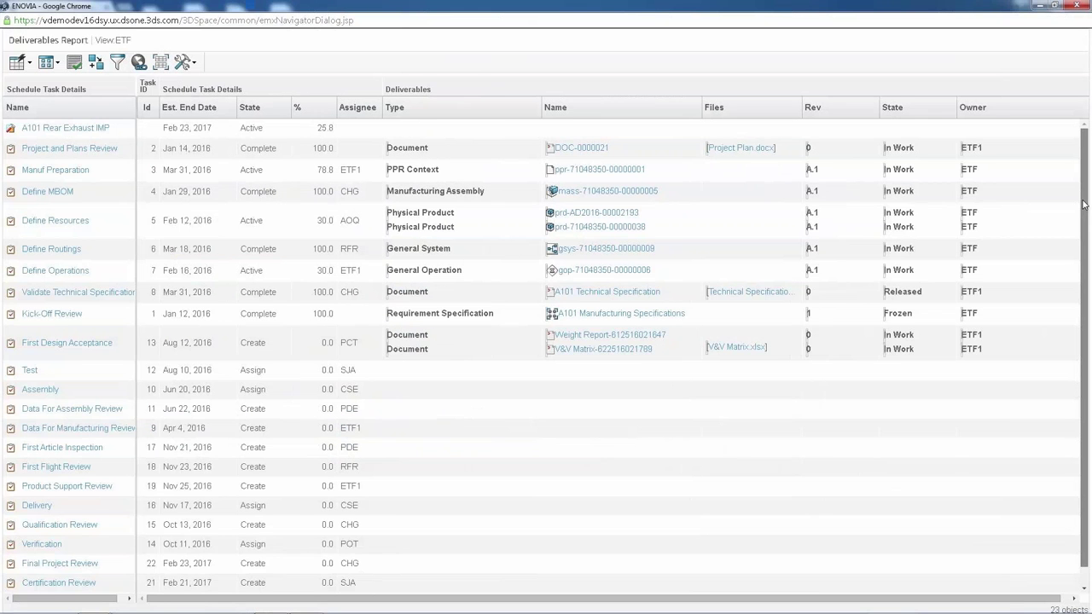
mouse_move(1084, 209)
mouse_down()
mouse_move(1084, 224)
mouse_move(1084, 211)
mouse_up()
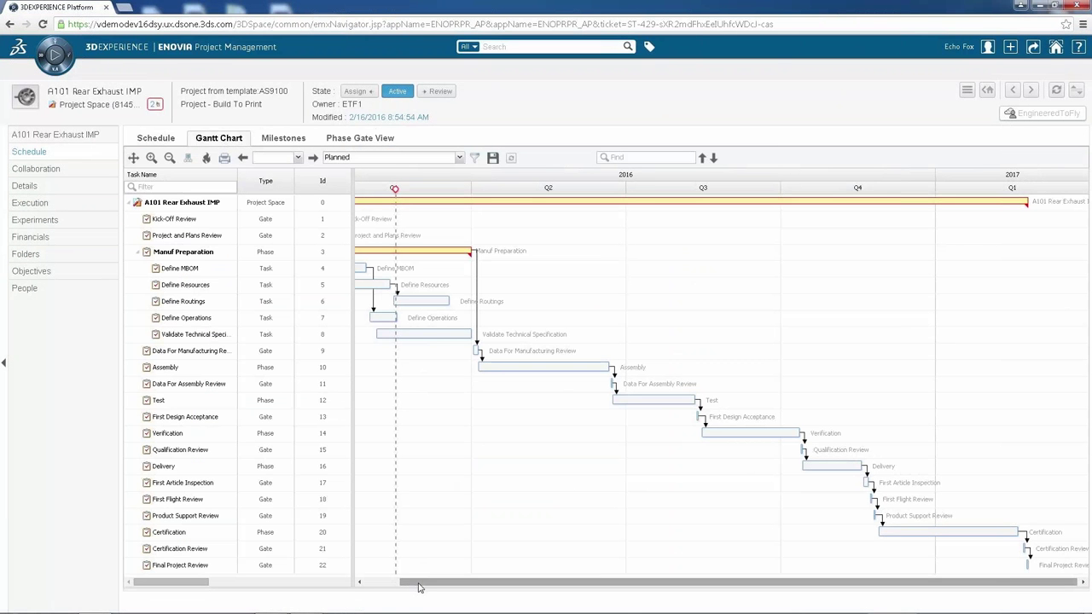
Review the project's Gantt chart from its start and the fully expanded First Design Acceptance checklist of Gate 5 in the Phase Gate View.
drag(415, 587, 378, 587)
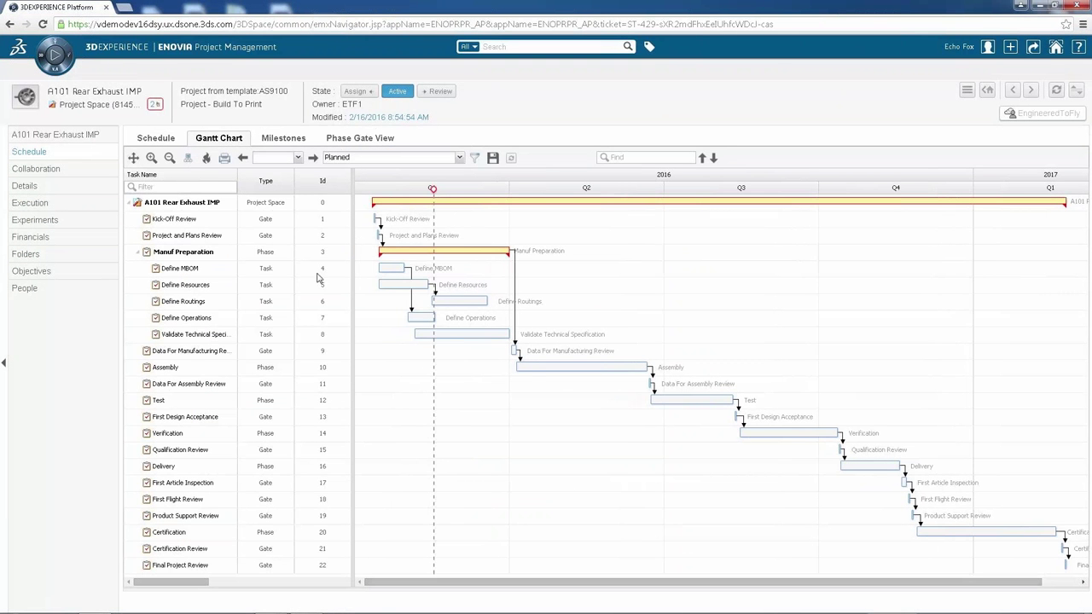
click(348, 139)
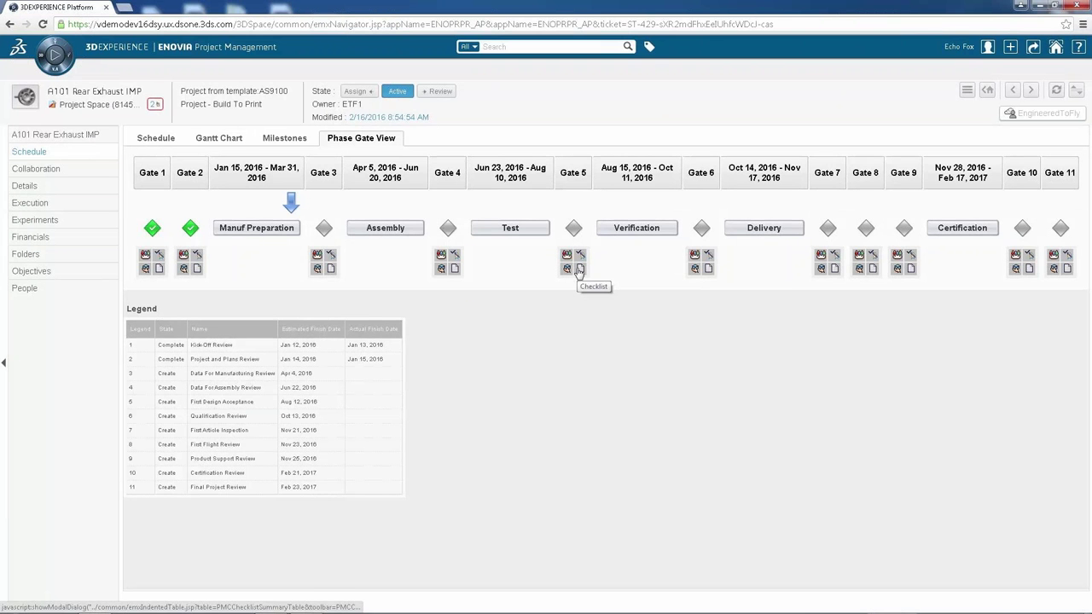
click(578, 269)
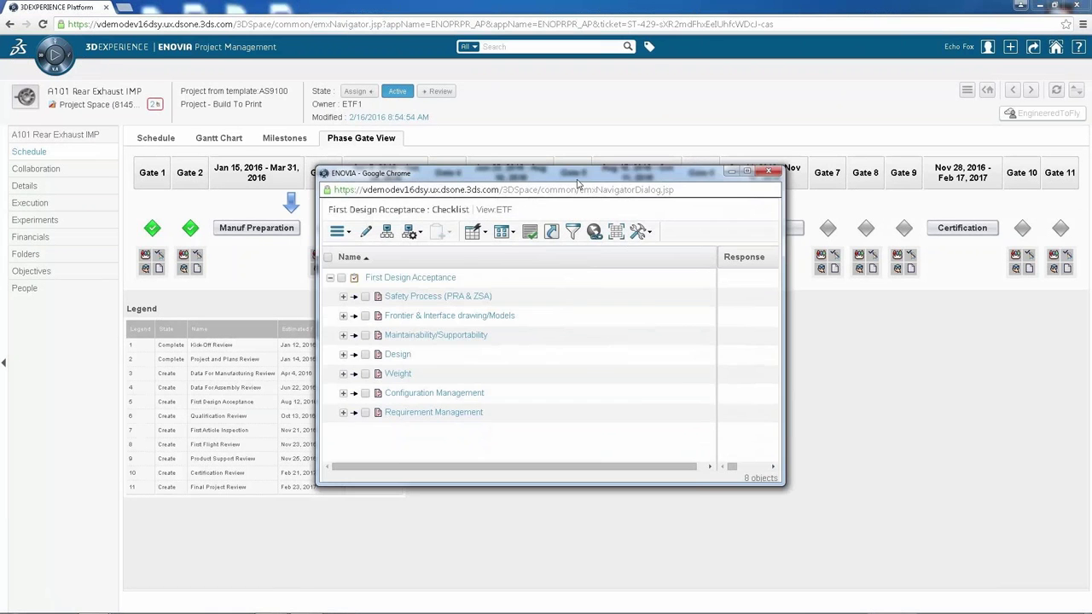
double_click(580, 179)
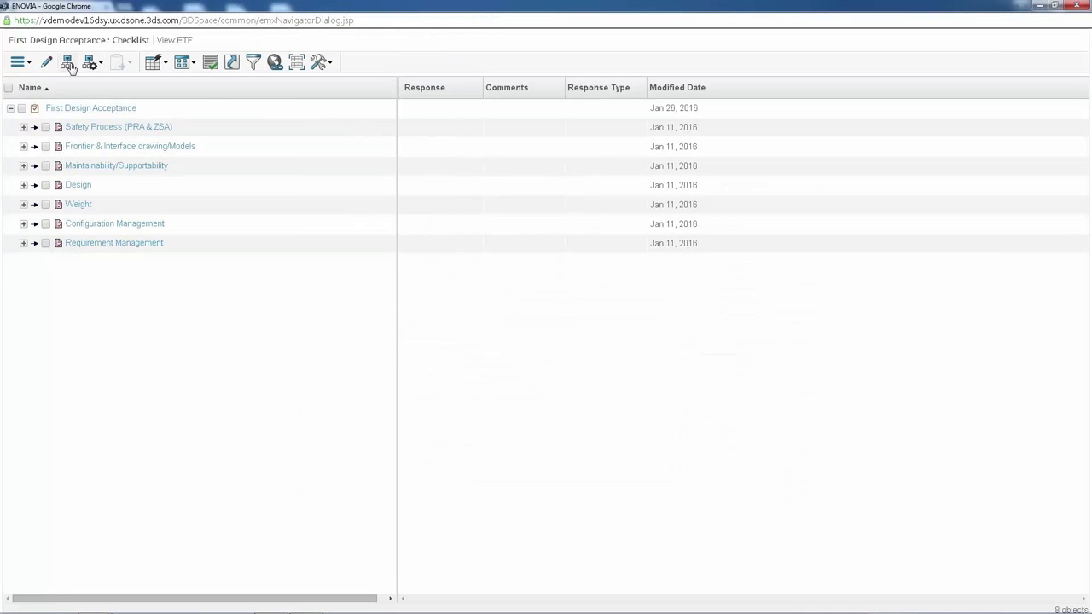
click(68, 65)
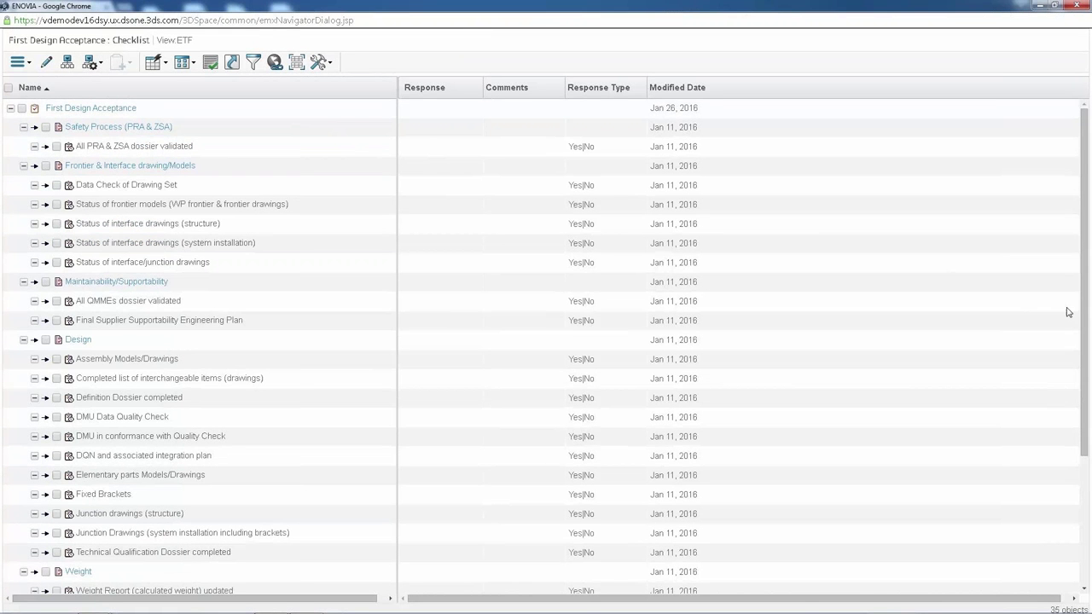
scroll(1081, 319, down, 3)
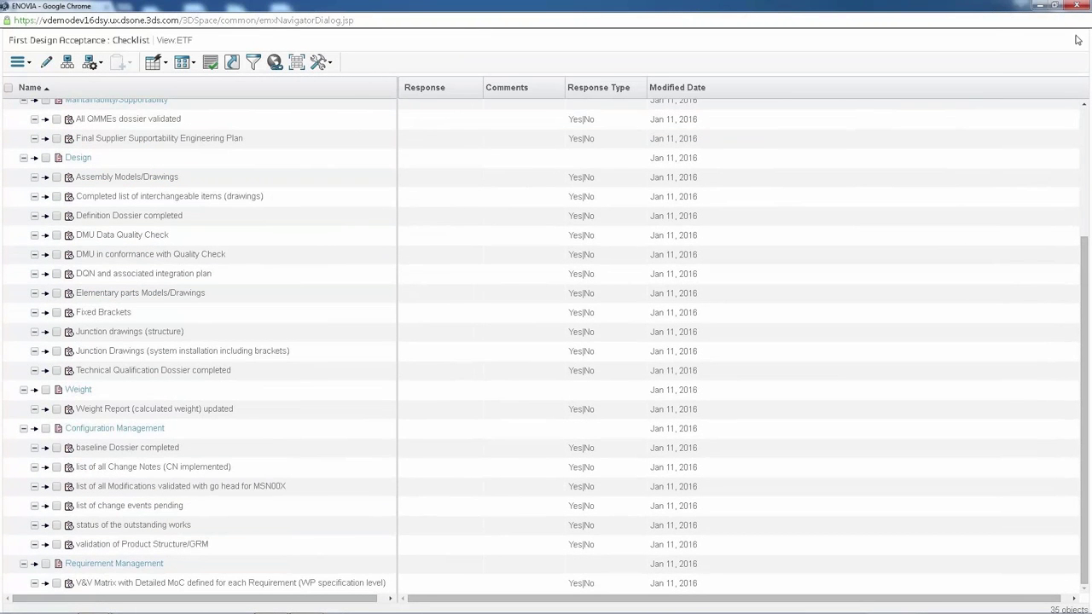
click(1076, 6)
Show the schedule in the Assignment View with Manuf Preparation expanded and review the members' task assignments.
click(170, 139)
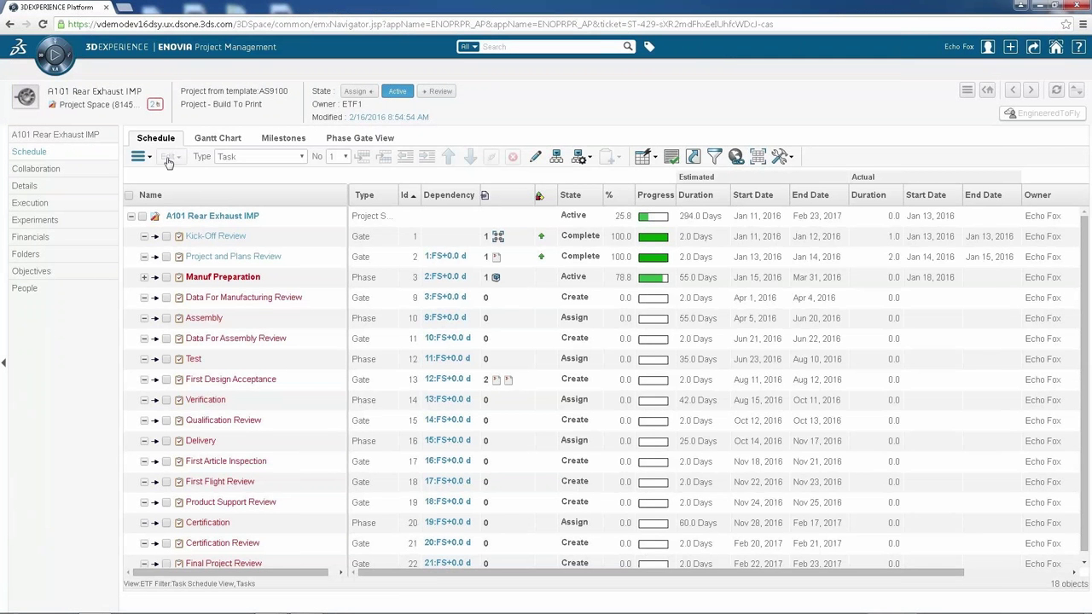
click(144, 276)
click(644, 156)
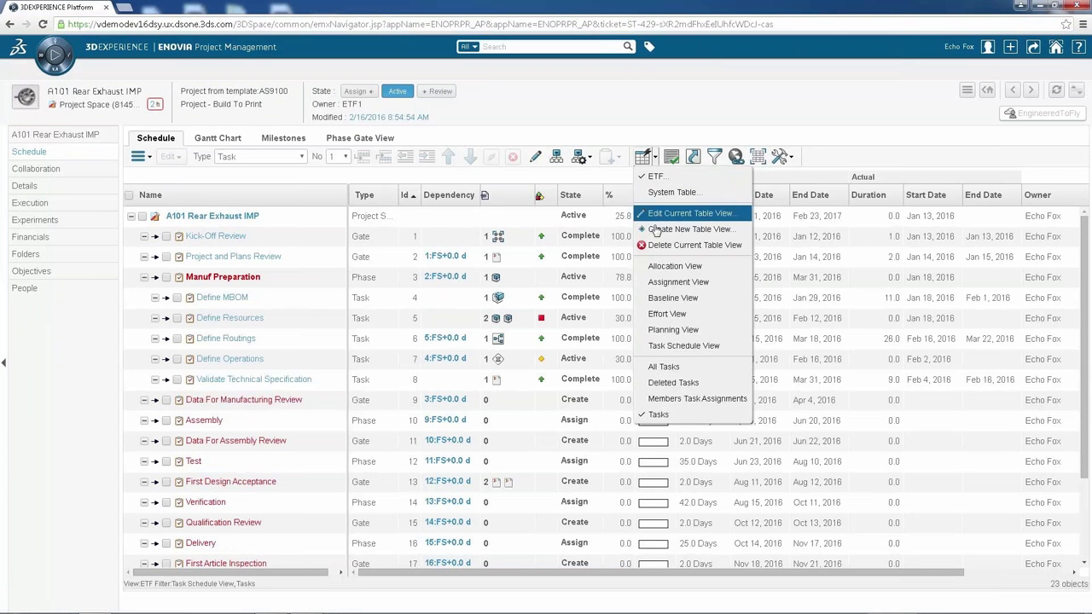
click(659, 288)
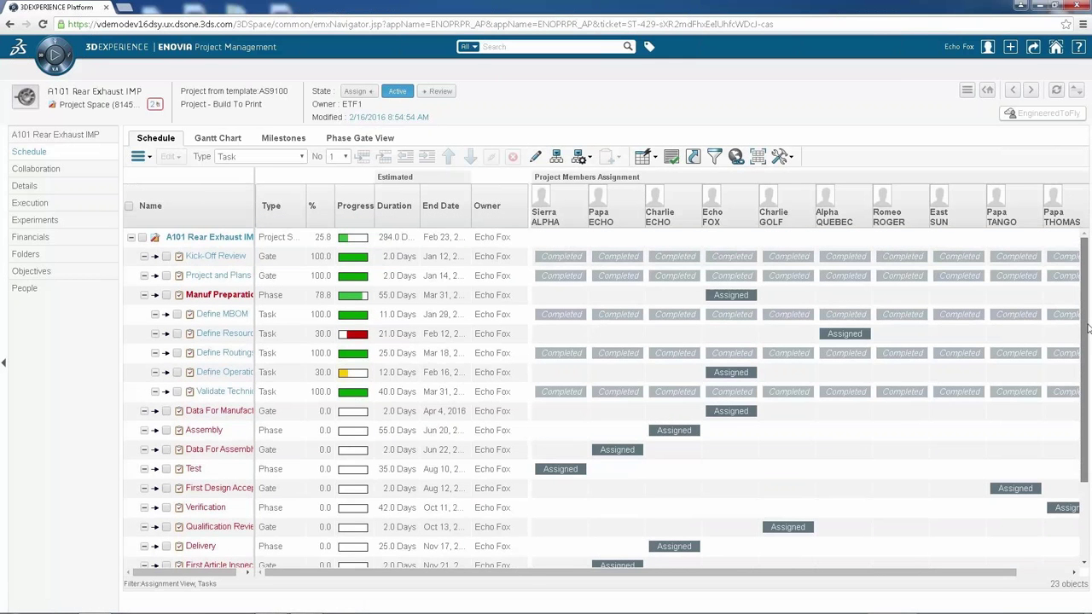
scroll(1084, 328, down, 3)
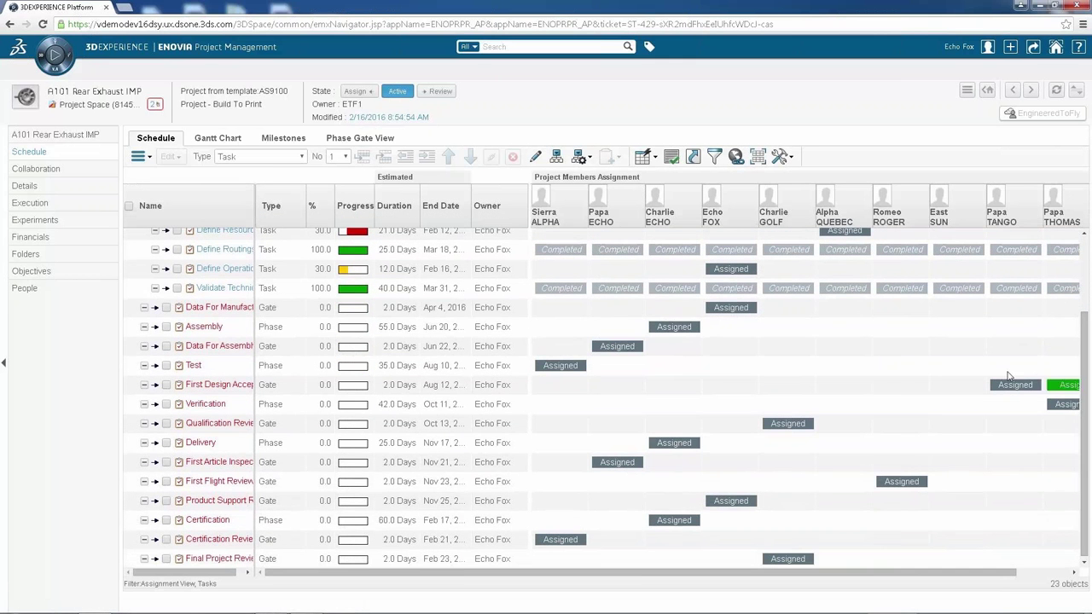
Display the project's risks under Execution and expand the whole risk structure.
click(34, 203)
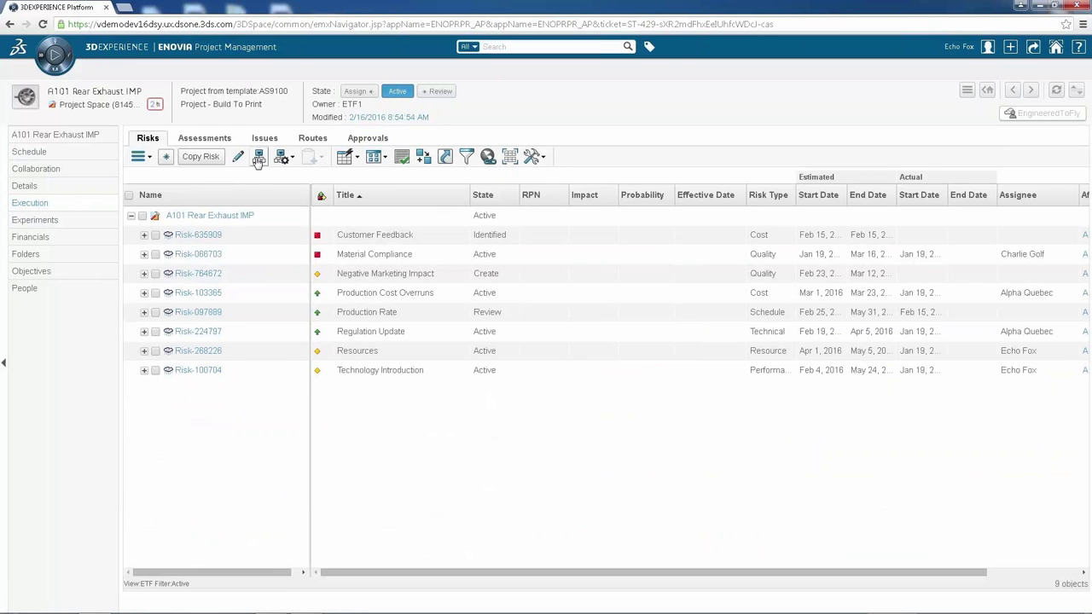
click(258, 158)
Open the Resource Plan for the project's people and expand all of its resource requests.
click(24, 288)
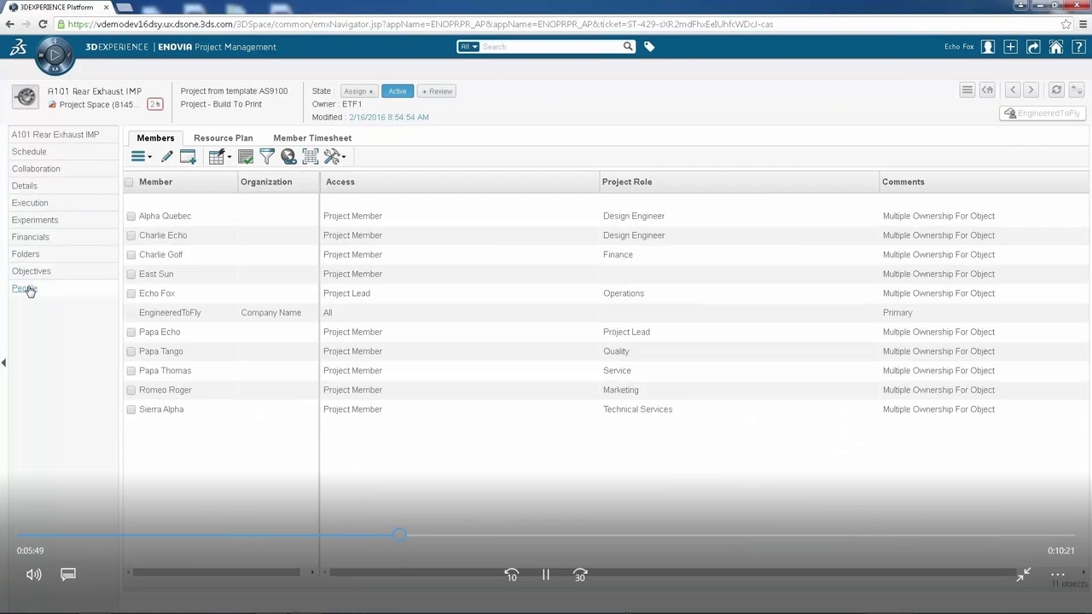
click(209, 143)
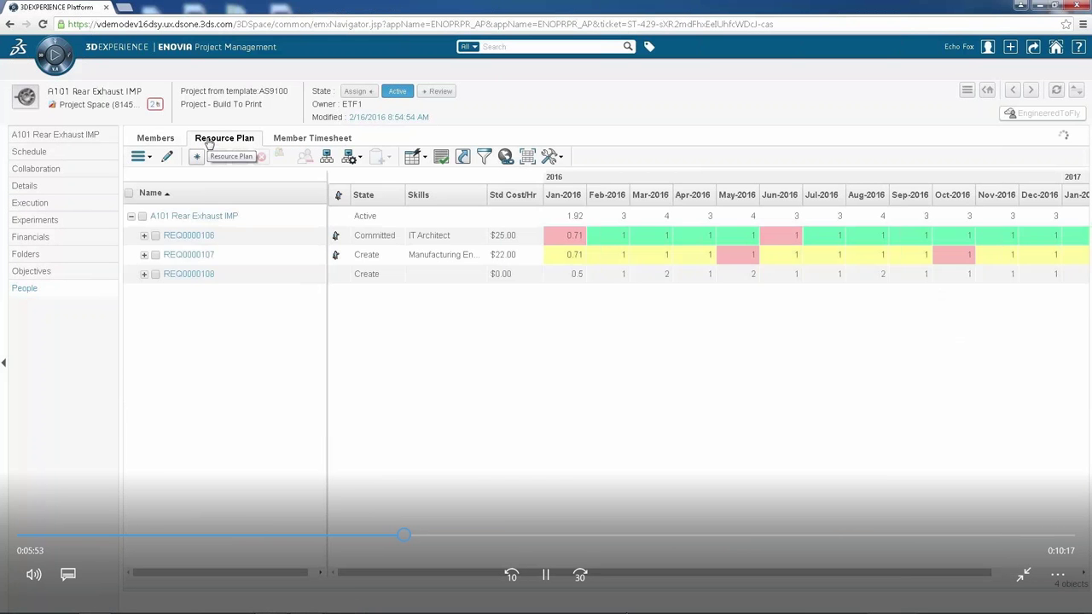
click(129, 195)
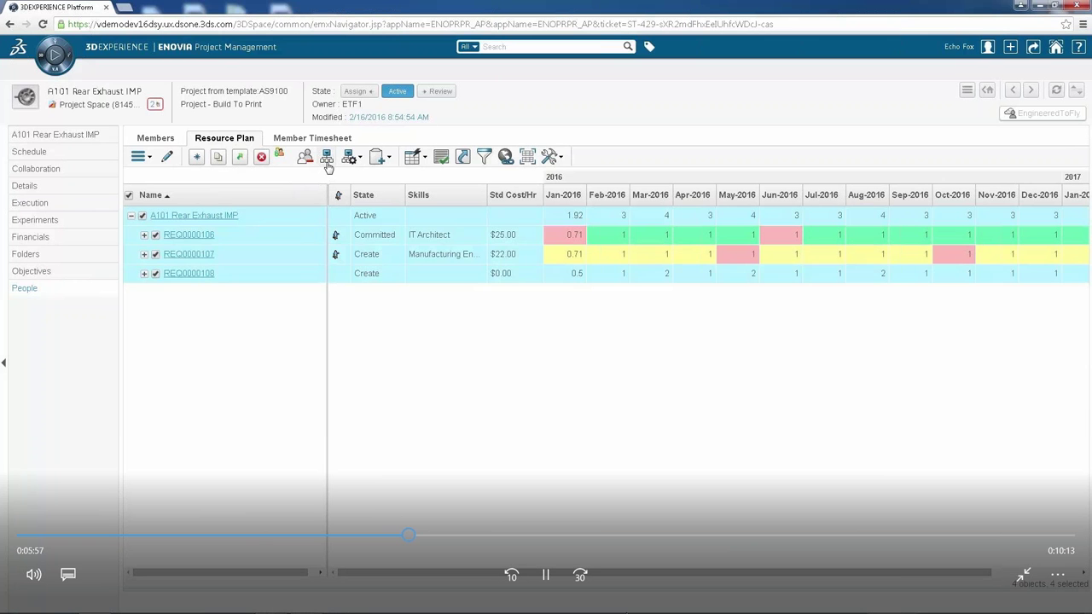
click(327, 164)
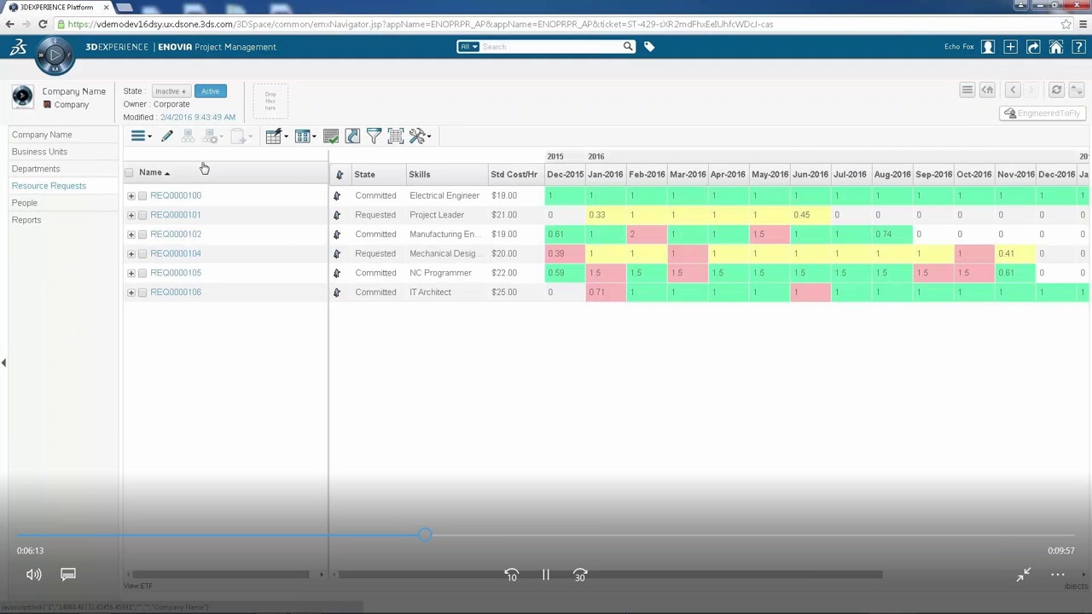
Expand all of the company's resource requests to show the people assigned to each.
click(130, 176)
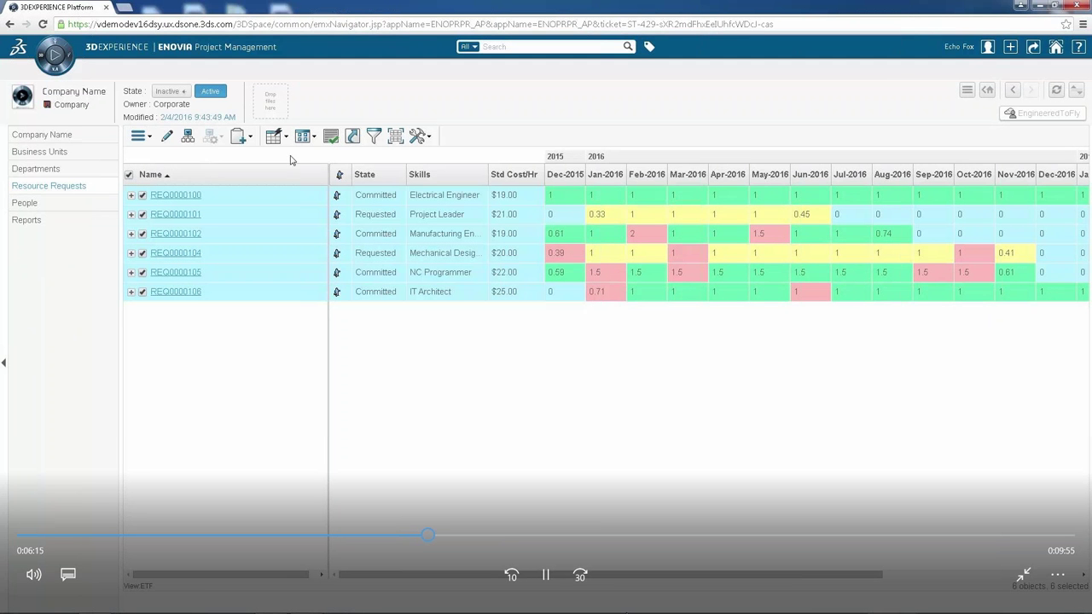
click(191, 142)
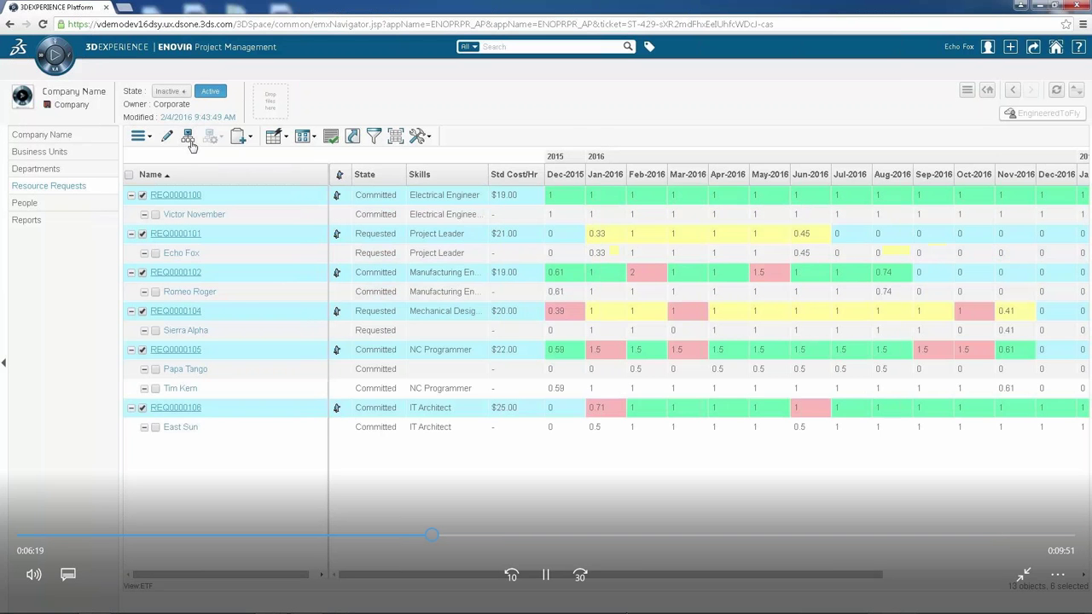
Generate charts for the company's project assignment report and its resource demand report by business skill.
click(27, 220)
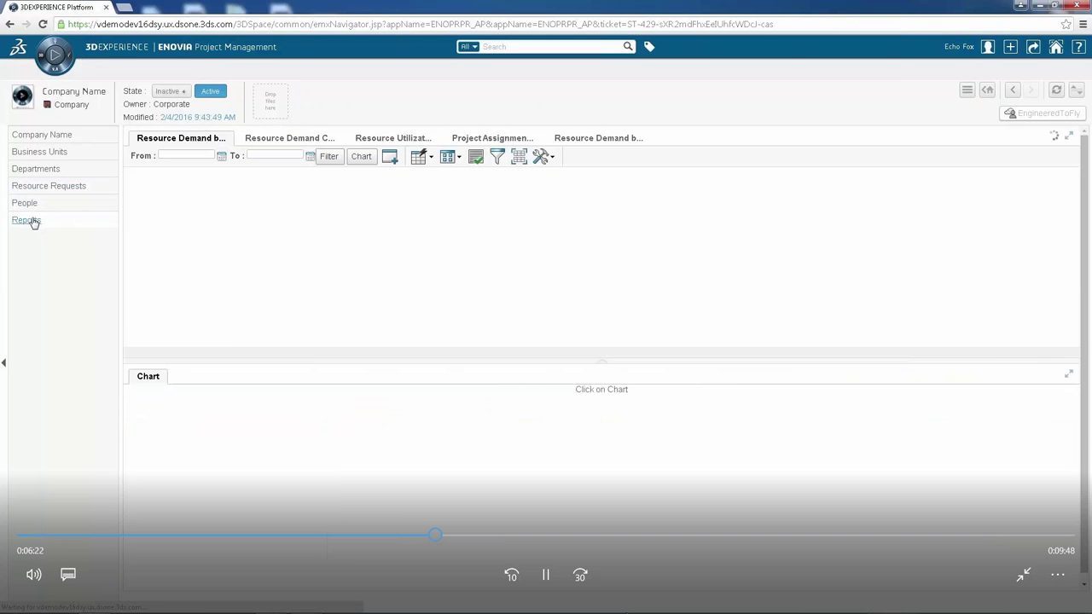
click(471, 140)
click(372, 160)
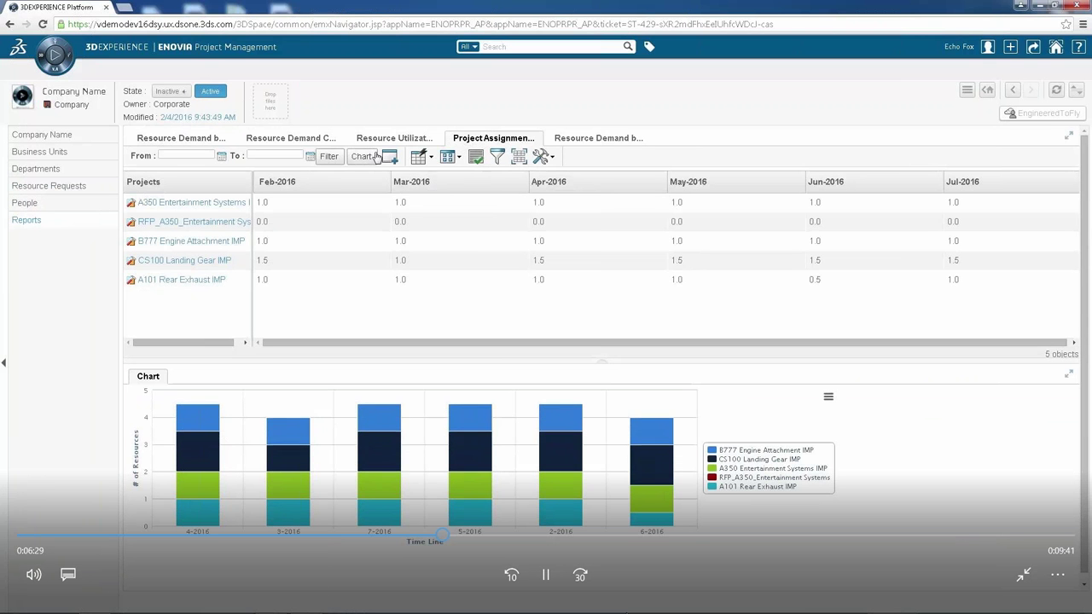
click(578, 143)
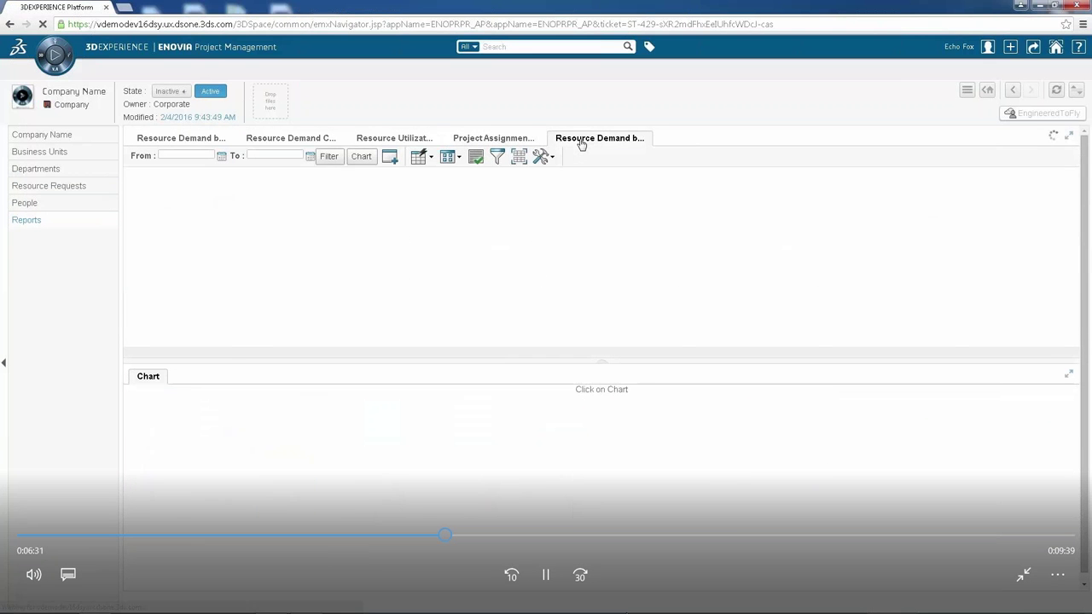
click(372, 160)
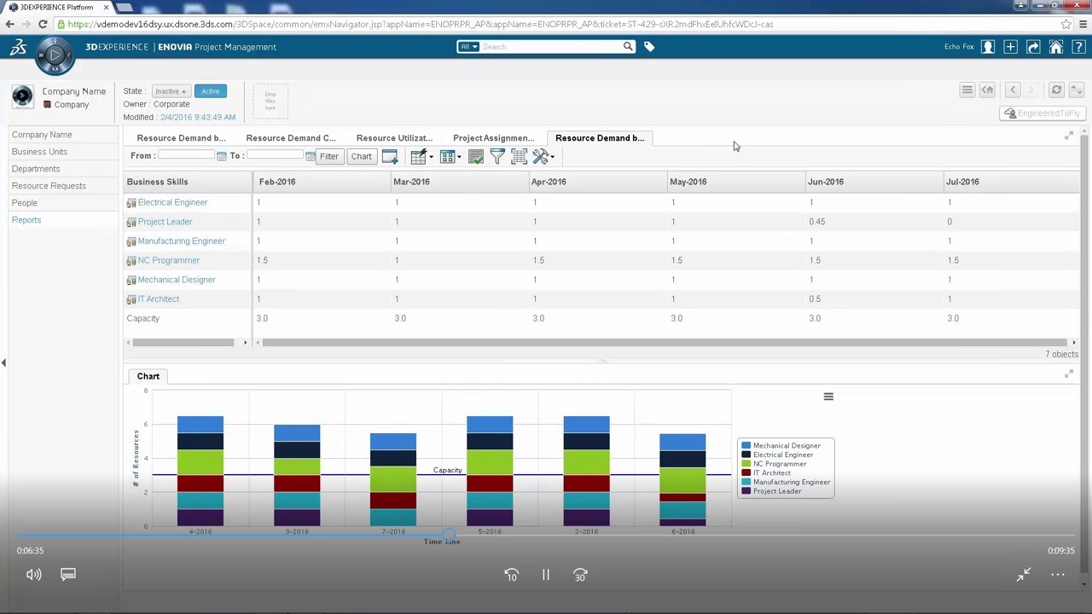
Go to the Products list and open the A101 Rear Exhaust Work Package (Work Package A101501).
click(967, 90)
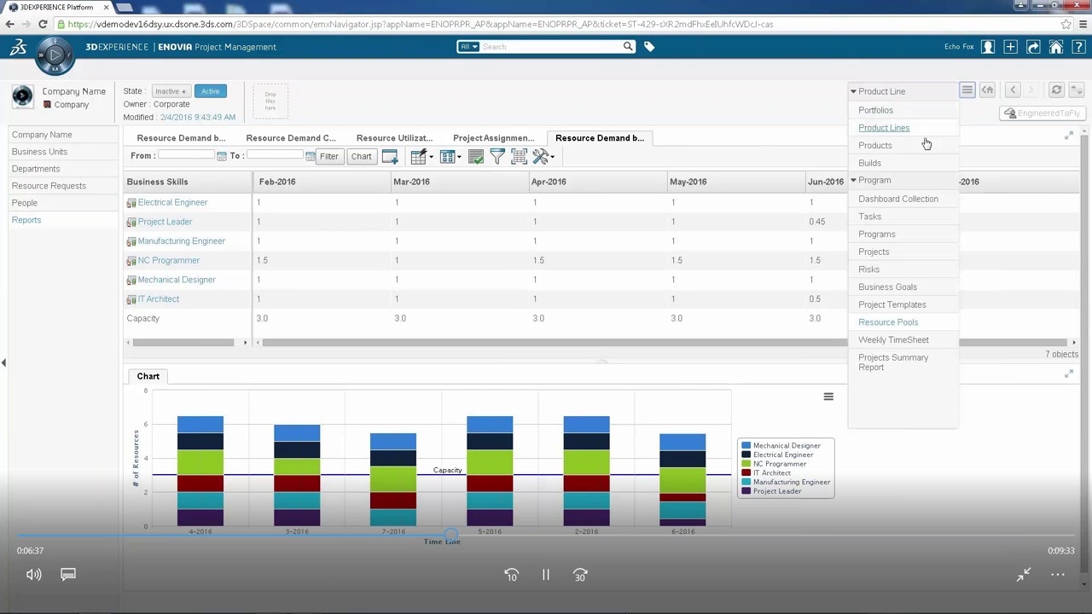
click(888, 146)
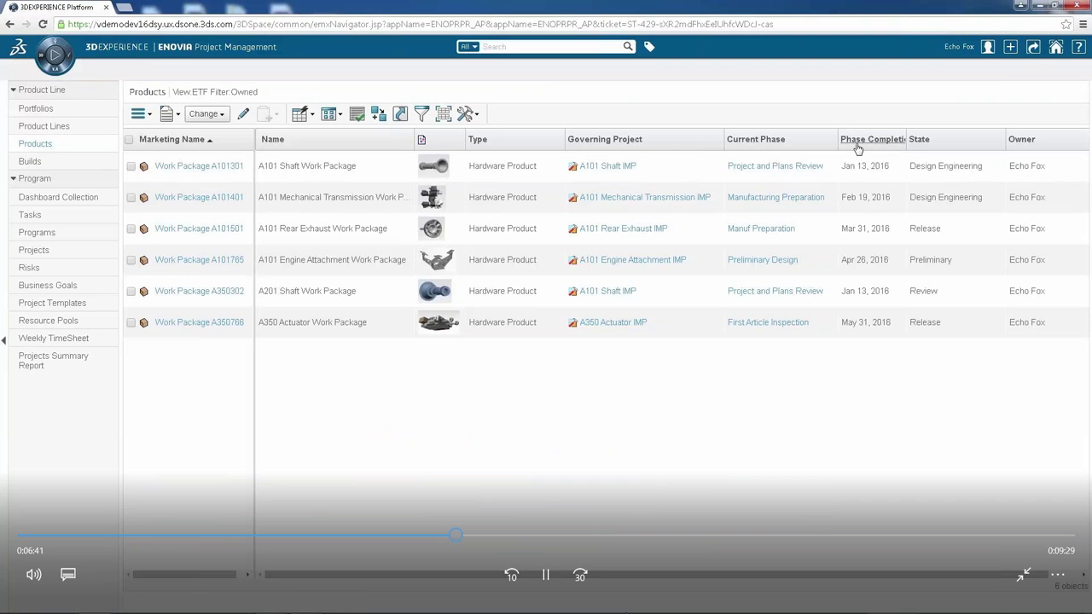
click(198, 230)
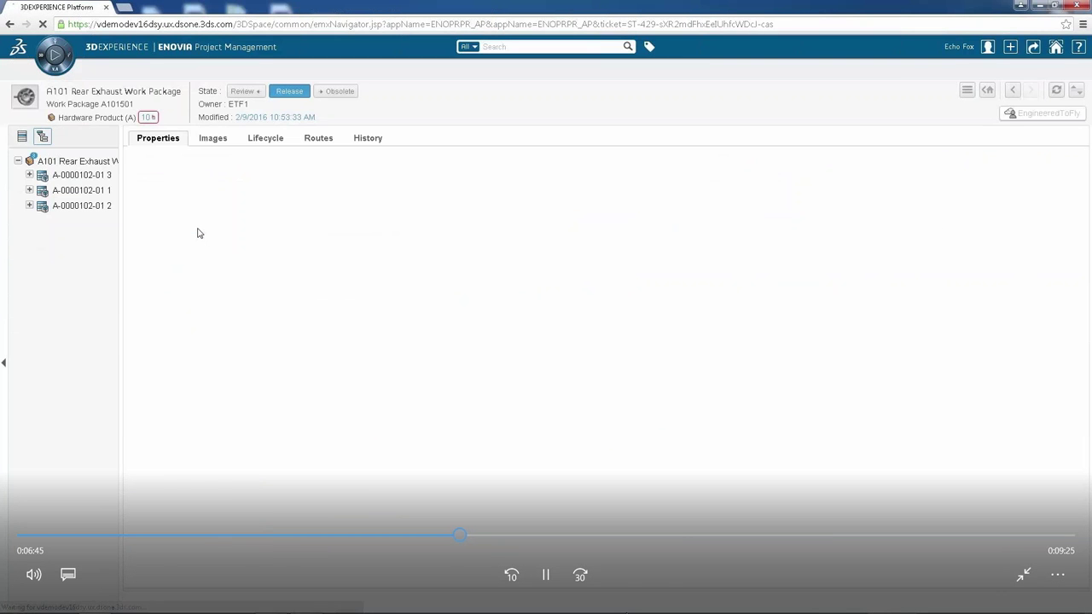
Review the work package's content, covering its specifications and reference documents, and look through its full list of requirements.
click(23, 139)
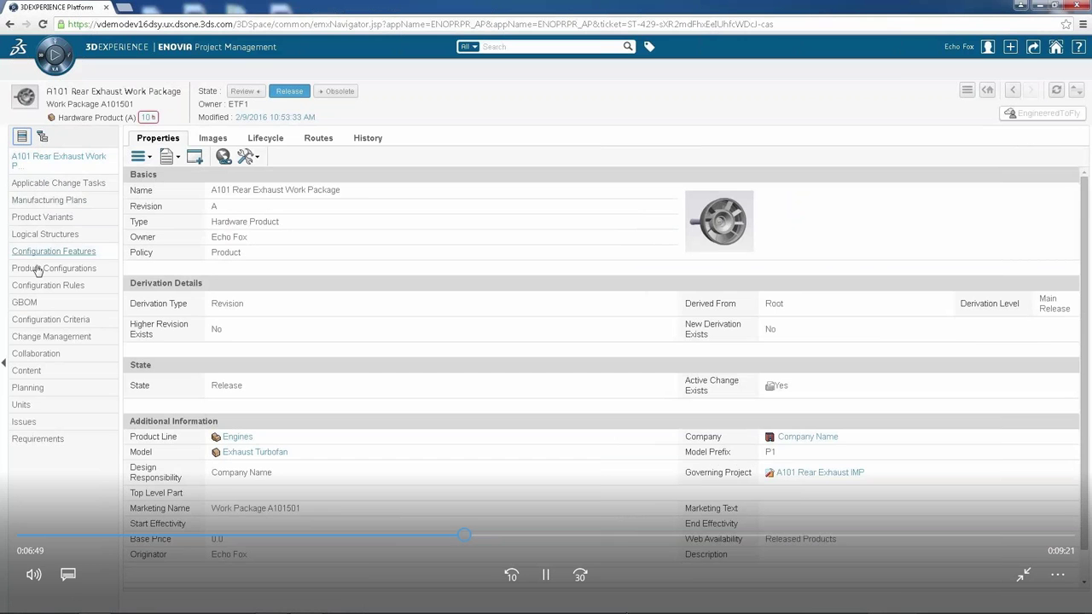
click(26, 371)
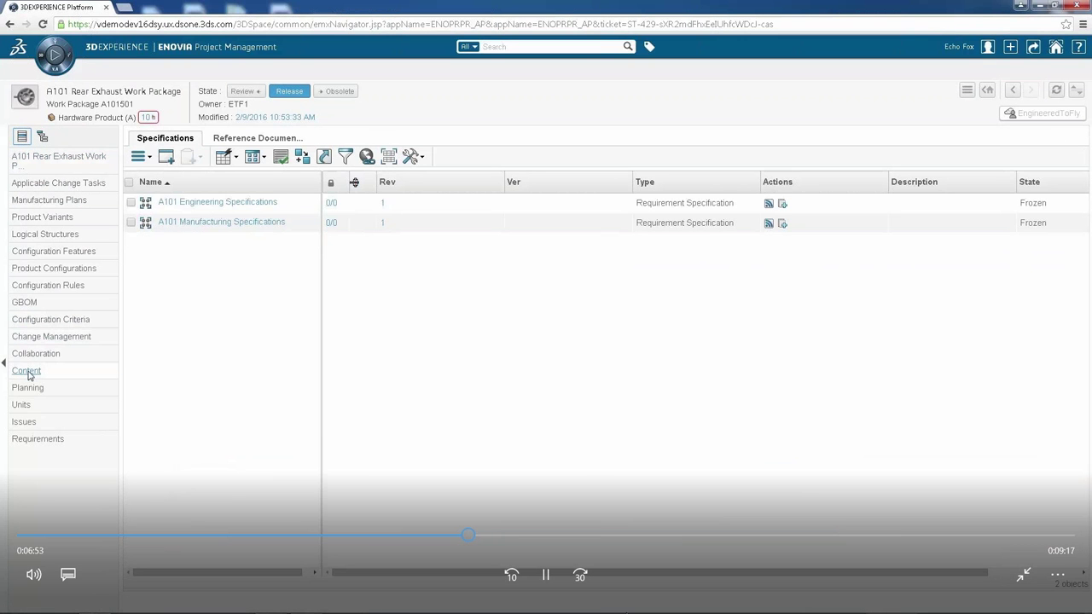
click(223, 142)
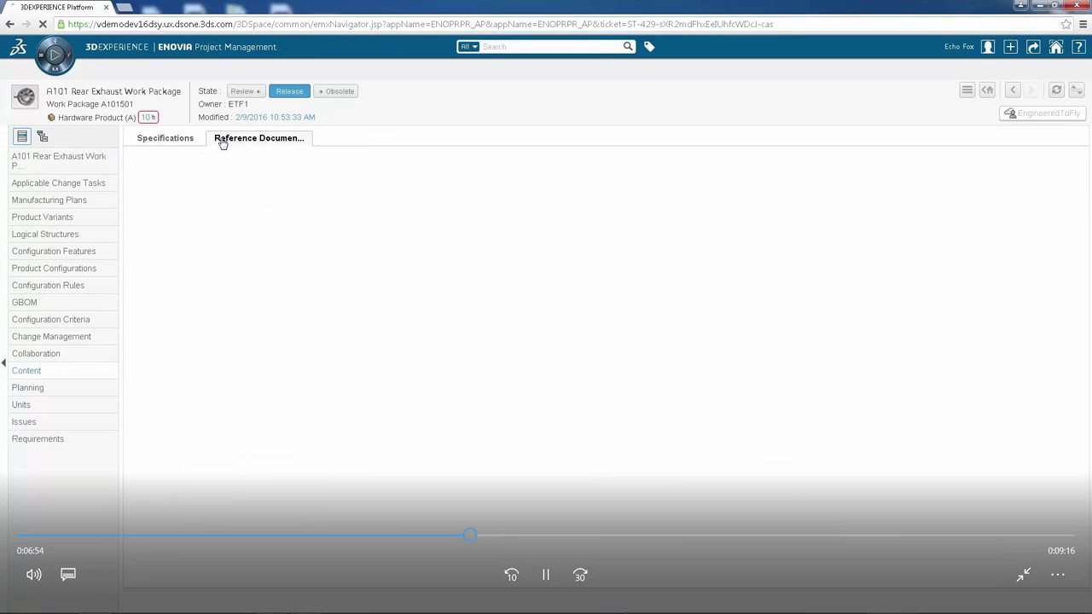
click(38, 438)
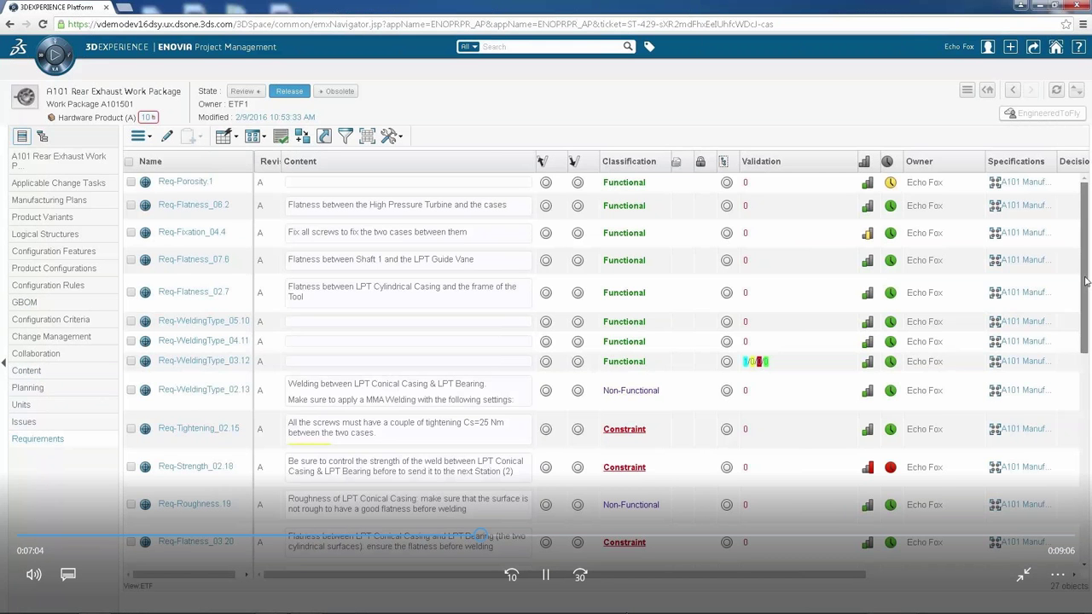
drag(1086, 281, 1086, 506)
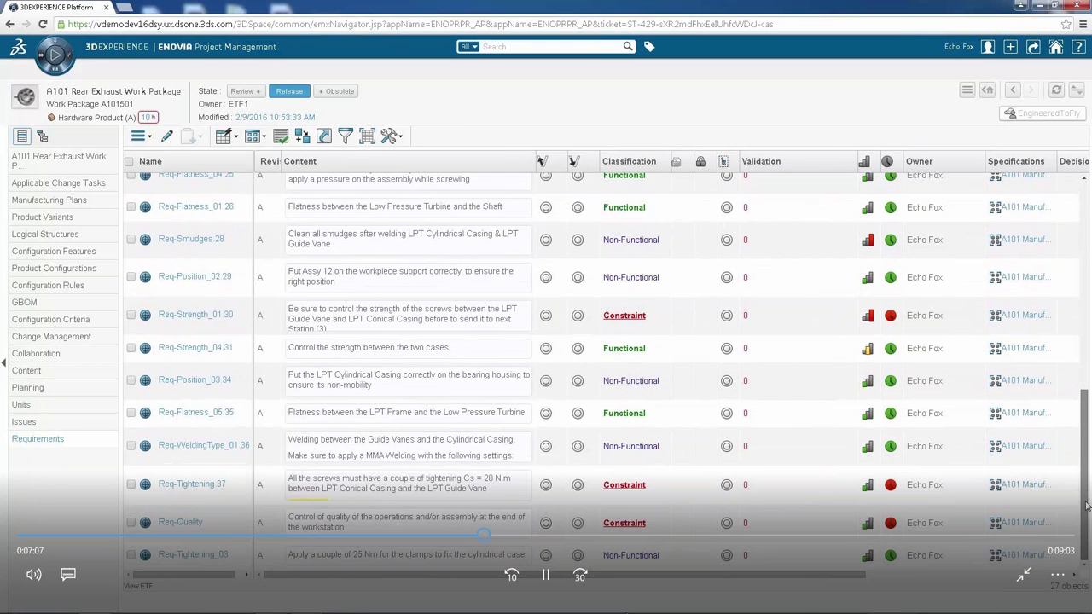
Open part A-0000102-01 revision 1 from the product's GBOM and expand component A-0000110-01 in its engineering bill of materials.
click(35, 305)
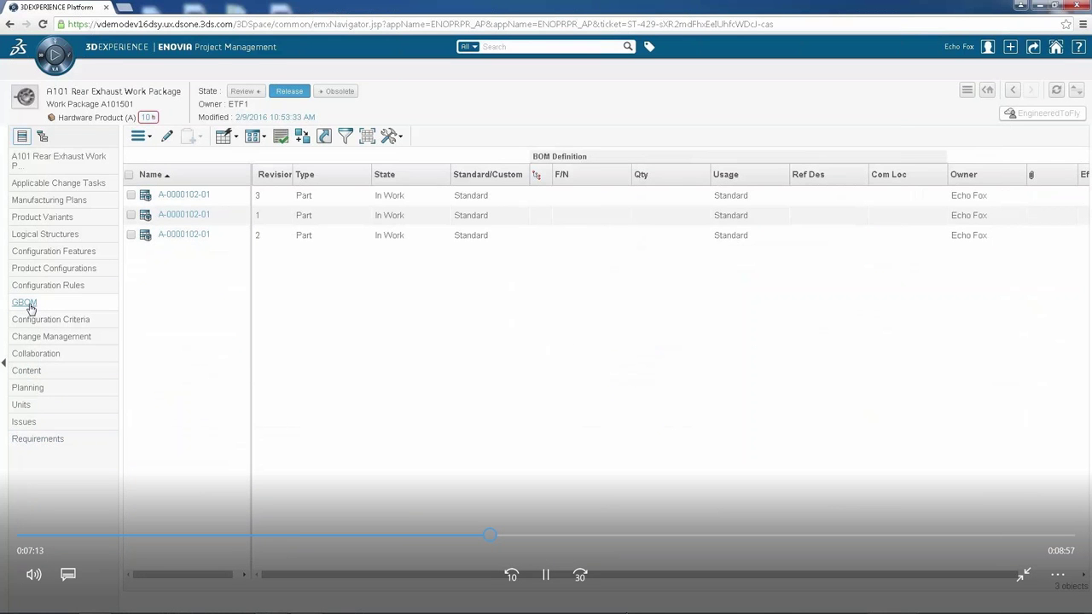
click(175, 215)
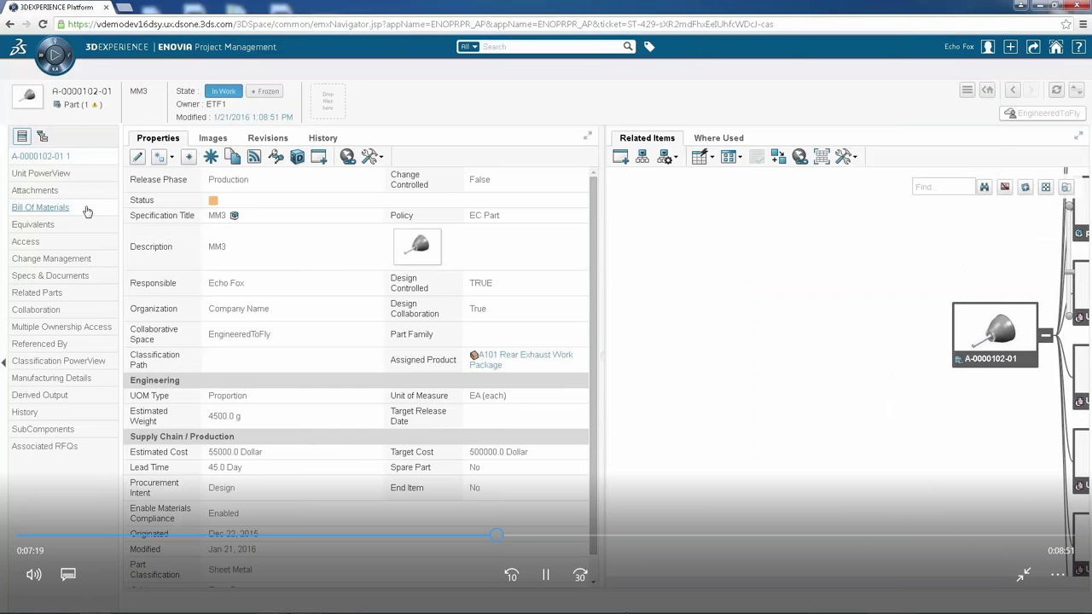
click(52, 209)
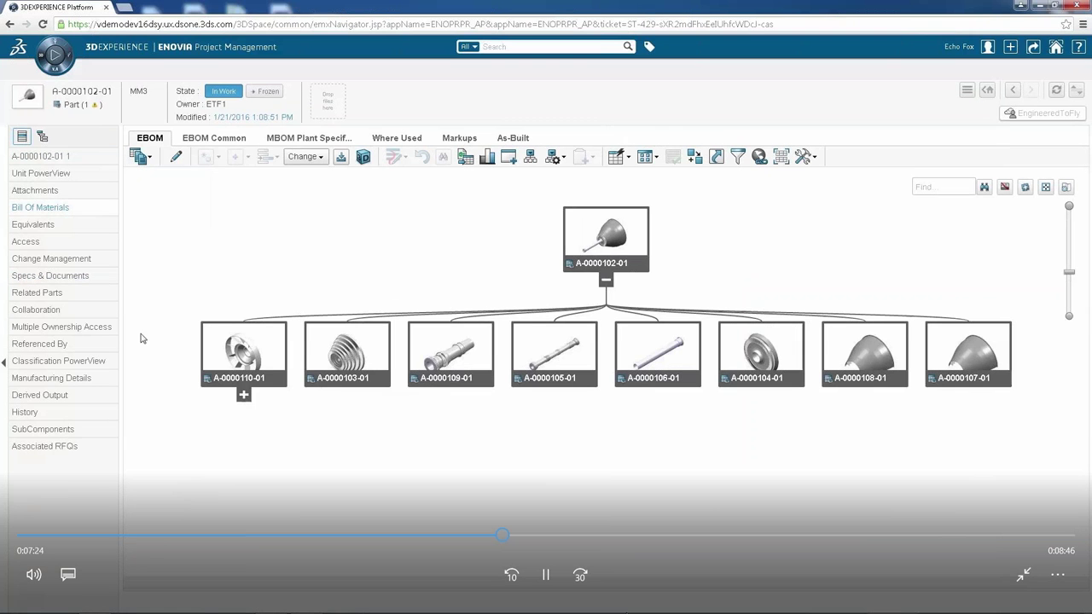
click(244, 393)
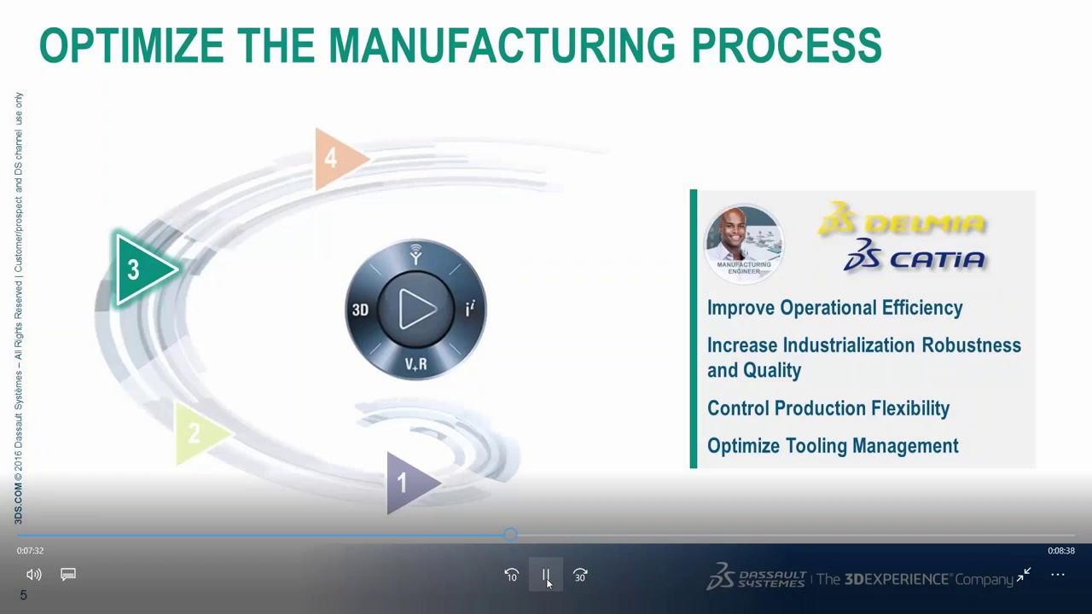
click(546, 576)
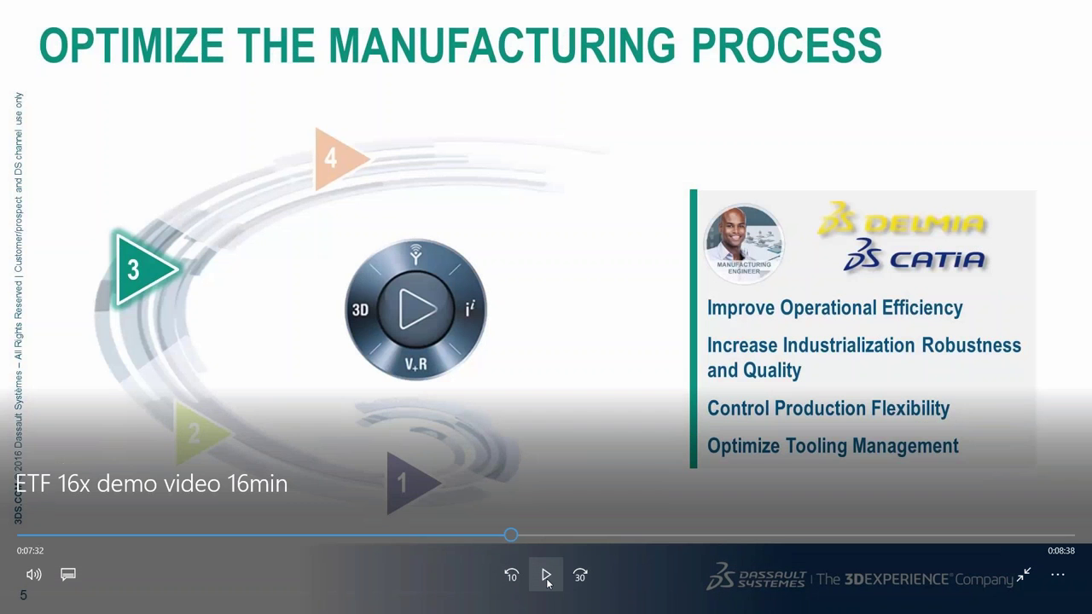